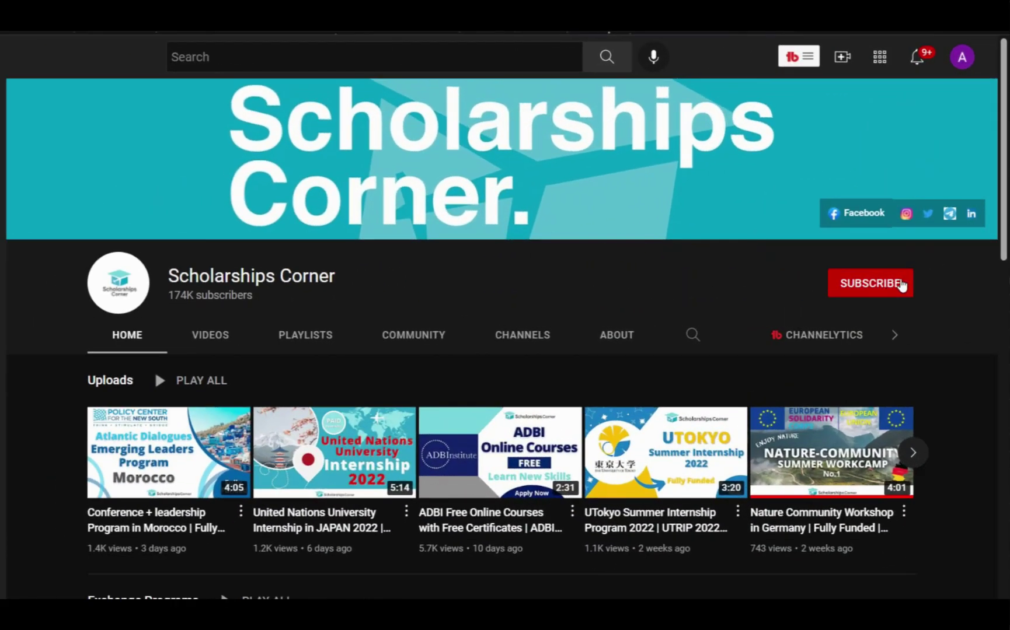
- Hit Subscribe on the Scholarships Corner YouTube channel page
{"action": "left_click", "coordinate": [902, 286]}
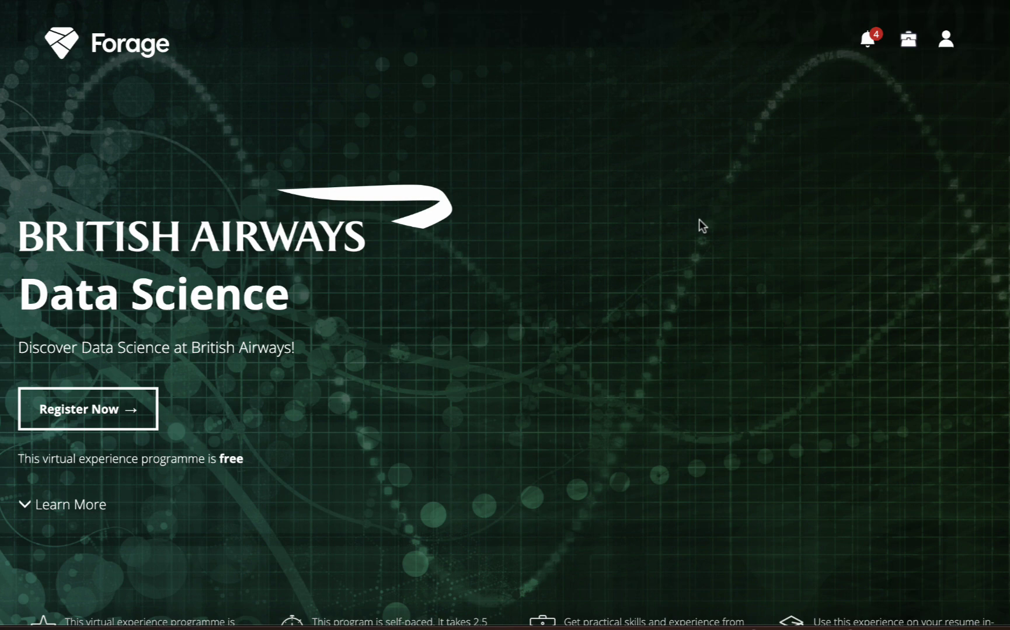
{"action": "scroll", "coordinate": [699, 218], "scroll_direction": "down", "scroll_amount": 5}
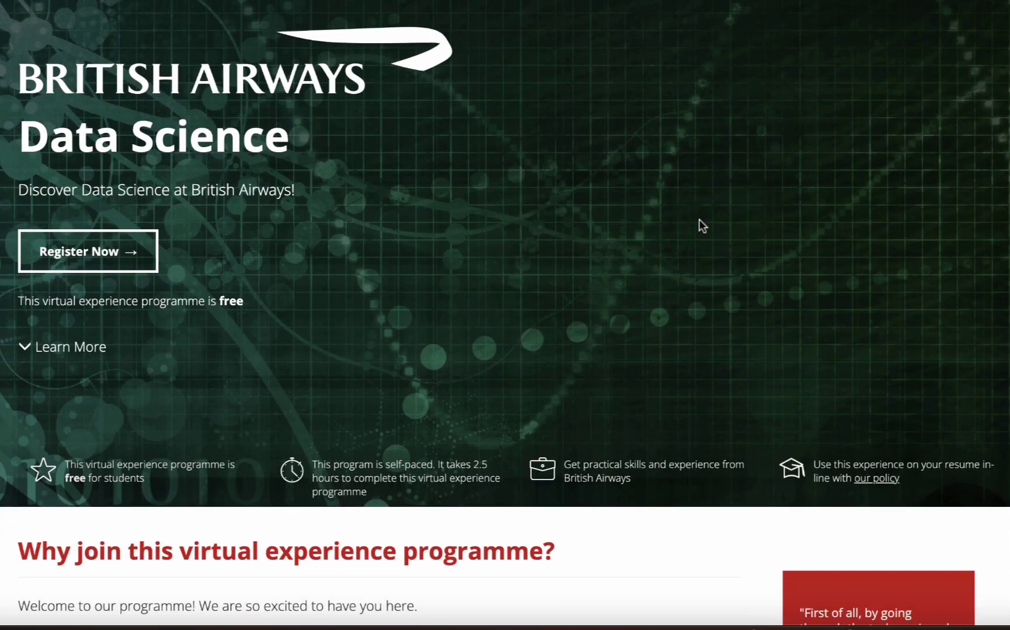
{"action": "scroll", "coordinate": [698, 218], "scroll_direction": "down", "scroll_amount": 3}
{"action": "scroll", "coordinate": [699, 218], "scroll_direction": "down", "scroll_amount": 3}
{"action": "scroll", "coordinate": [699, 219], "scroll_direction": "down", "scroll_amount": 3}
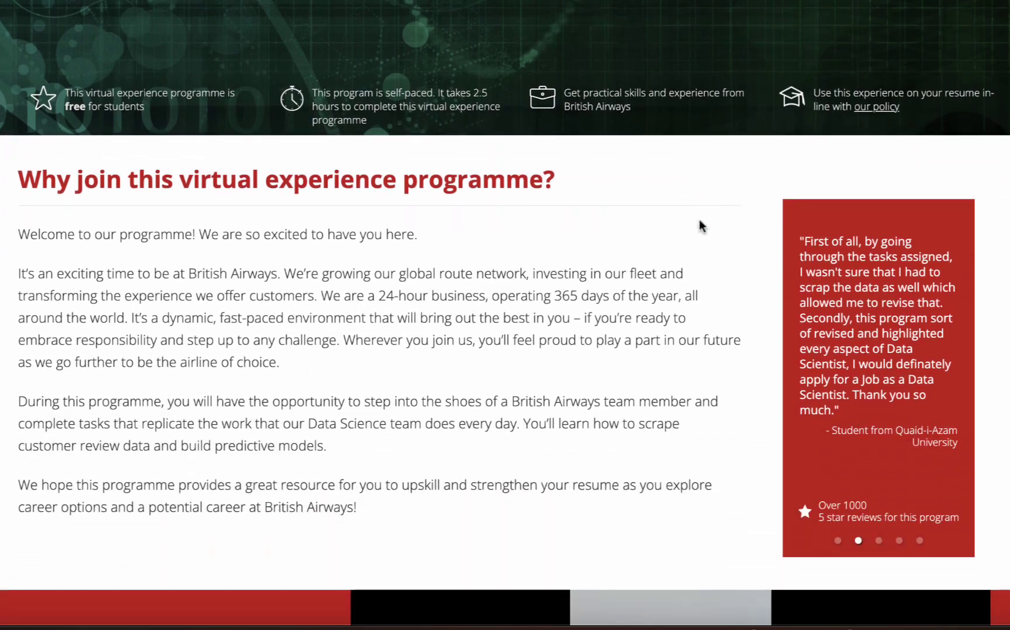
{"action": "scroll", "coordinate": [698, 218], "scroll_direction": "down", "scroll_amount": 2}
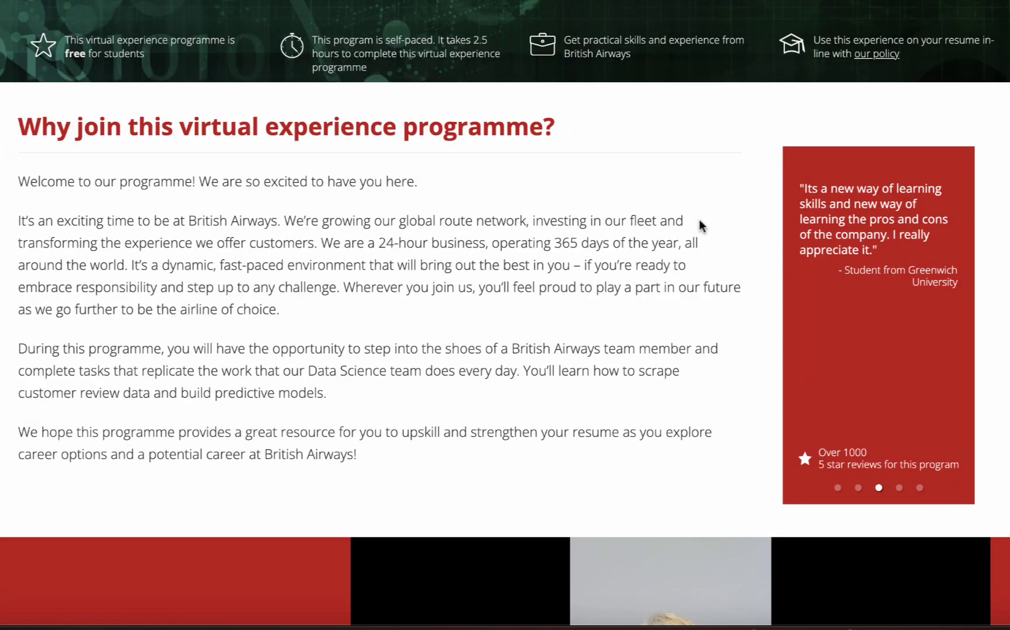
{"action": "scroll", "coordinate": [699, 219], "scroll_direction": "down", "scroll_amount": 2}
{"action": "scroll", "coordinate": [698, 219], "scroll_direction": "down", "scroll_amount": 3}
{"action": "scroll", "coordinate": [698, 219], "scroll_direction": "down", "scroll_amount": 8}
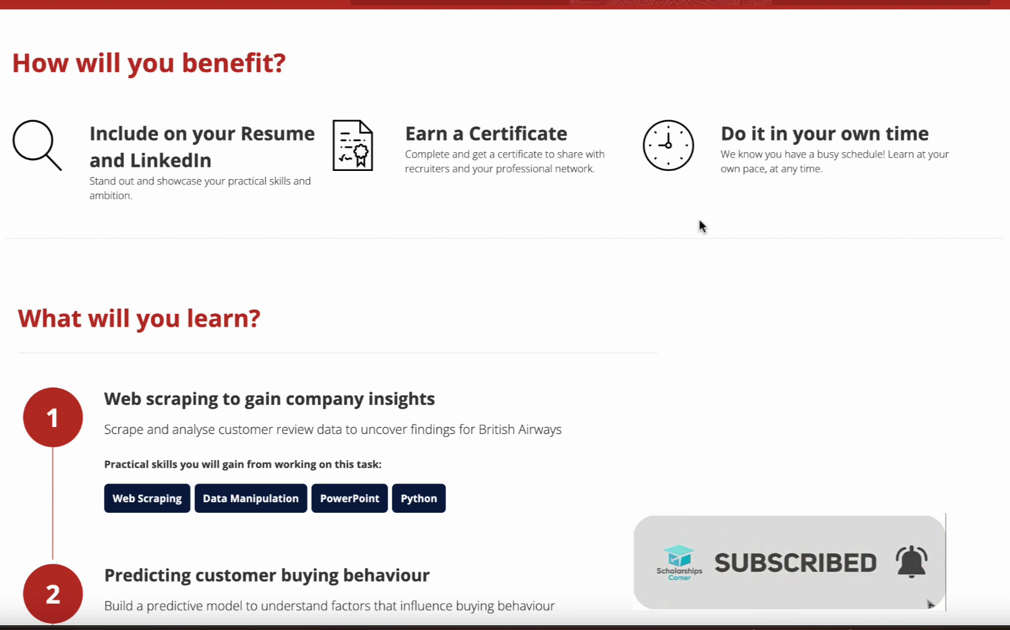
{"action": "scroll", "coordinate": [699, 219], "scroll_direction": "down", "scroll_amount": 4}
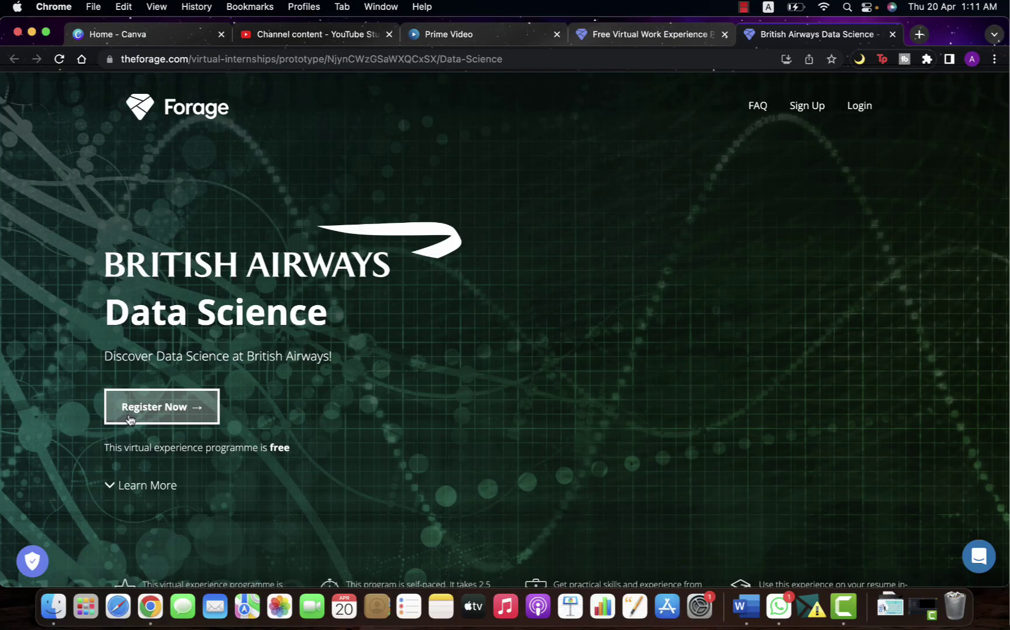
- Start registering for the British Airways Data Science programme using email signup
{"action": "left_click", "coordinate": [128, 416]}
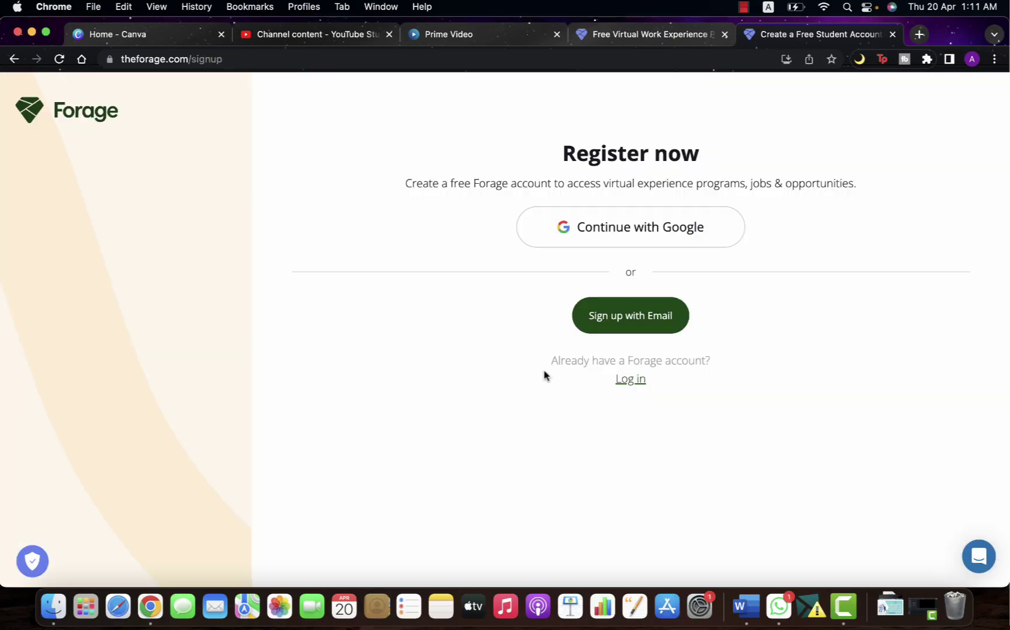
{"action": "left_click", "coordinate": [599, 318]}
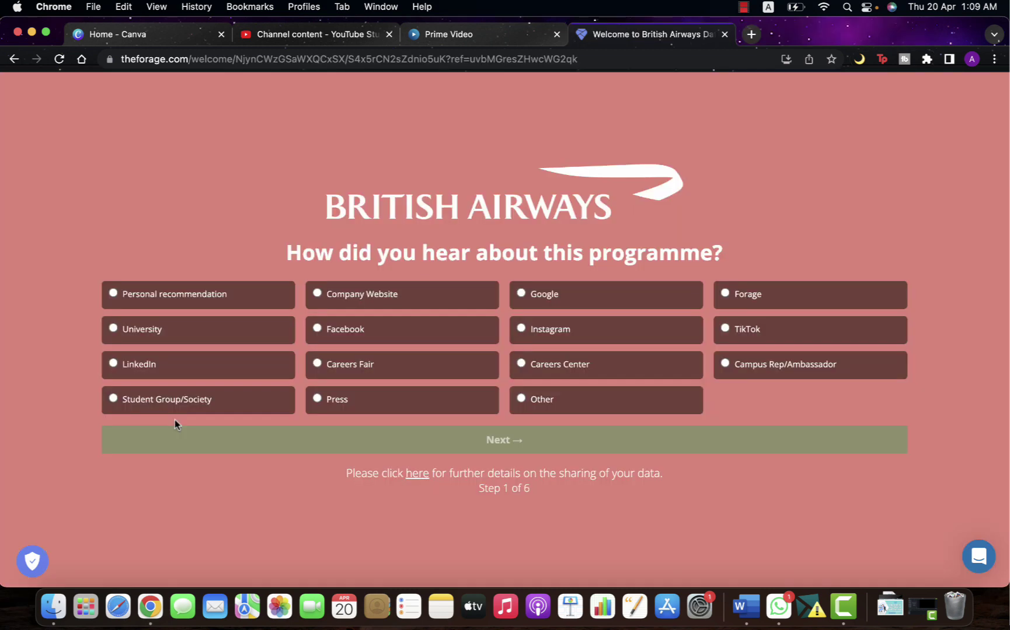
- Give Forage as the referral source and advance past enrolment step 2
{"action": "left_click", "coordinate": [741, 293]}
{"action": "left_click", "coordinate": [489, 442]}
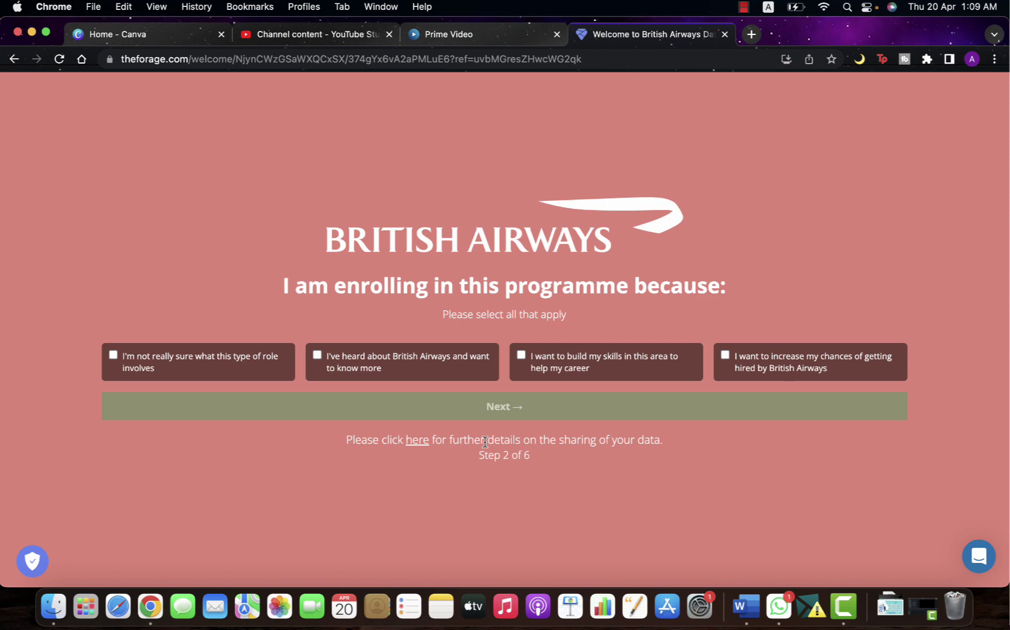
{"action": "left_click", "coordinate": [448, 406]}
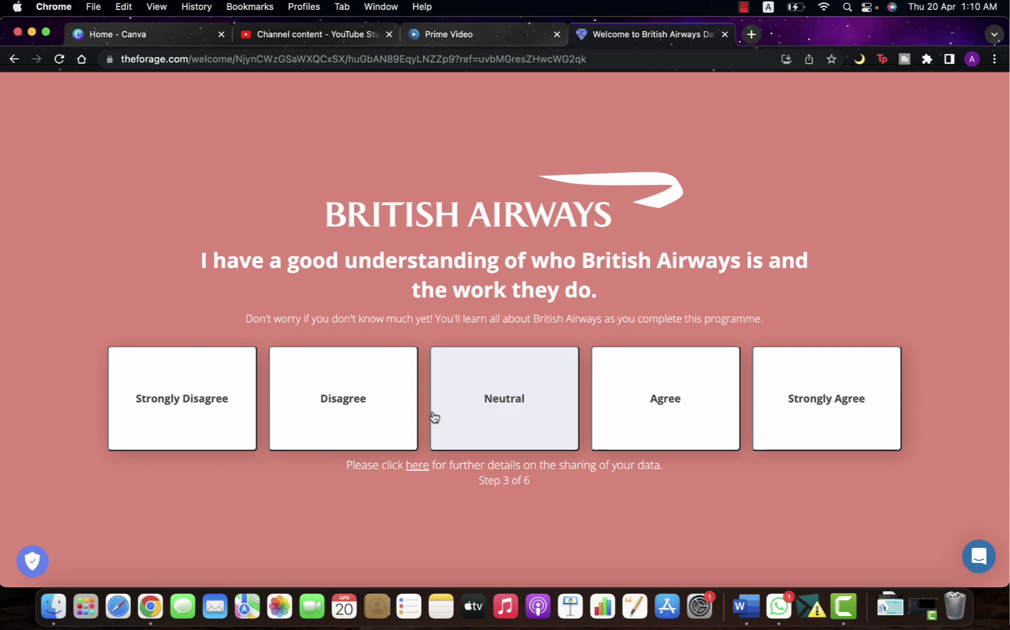
- Rate understanding, confidence and likelihood of applying all as Neutral
{"action": "left_click", "coordinate": [435, 417]}
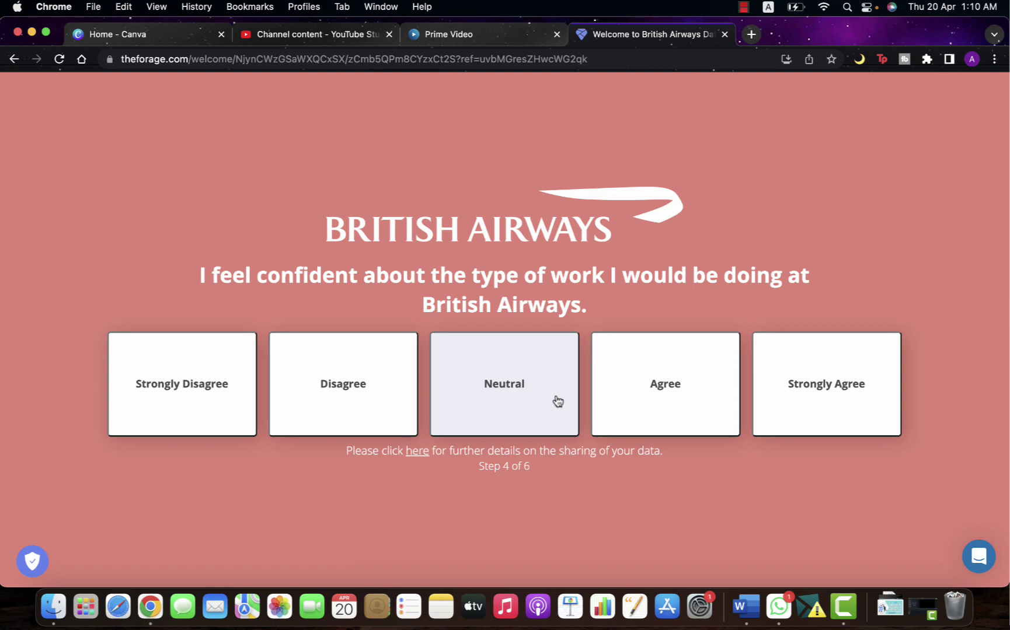
{"action": "left_click", "coordinate": [558, 401]}
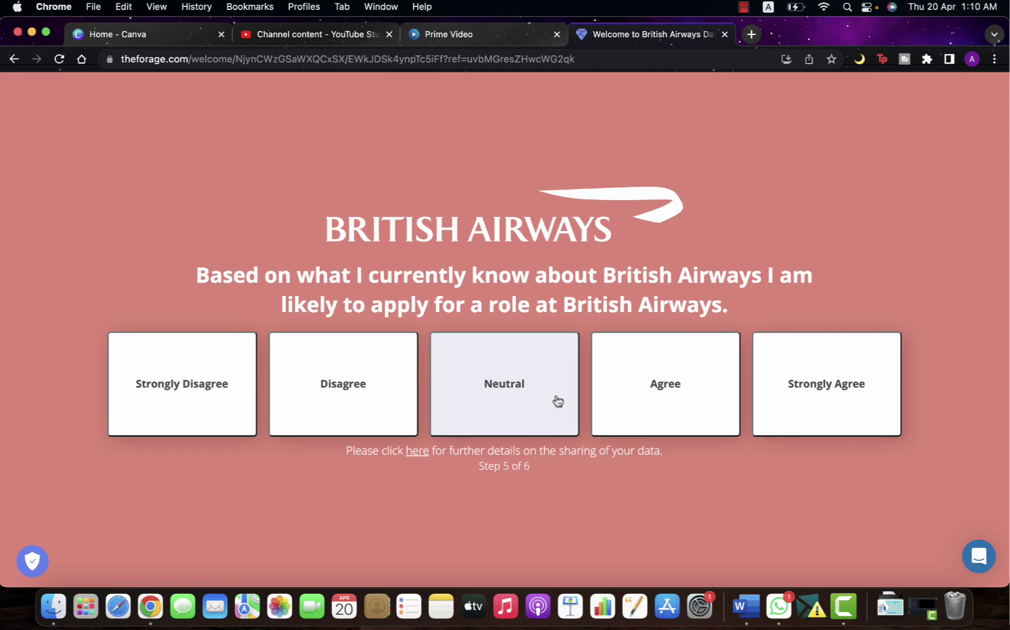
{"action": "left_click", "coordinate": [558, 401]}
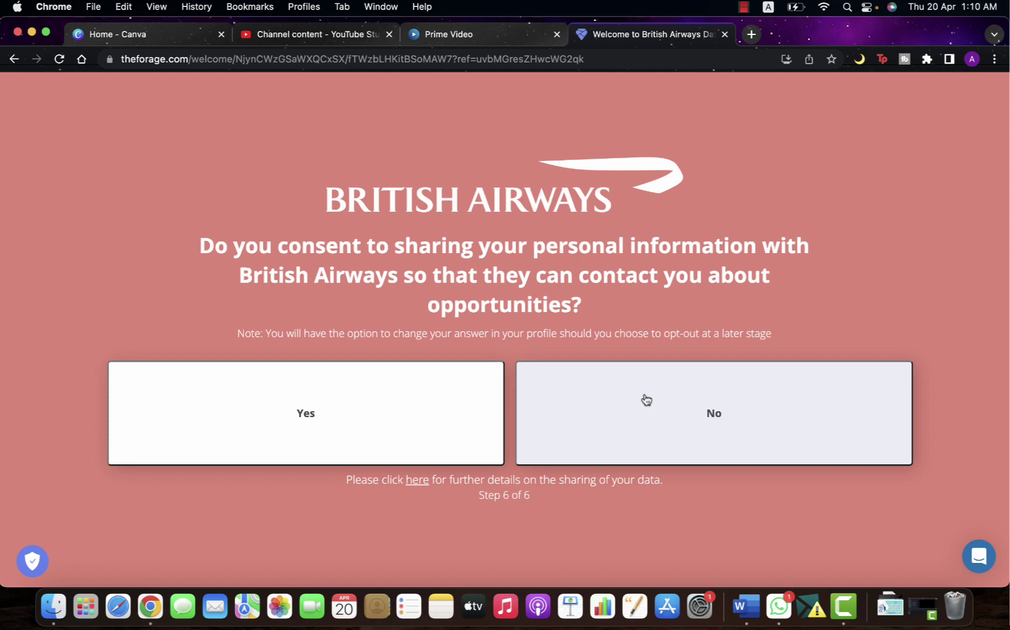
- Answer the step 6 consent question to complete enrolment
{"action": "left_click", "coordinate": [646, 400]}
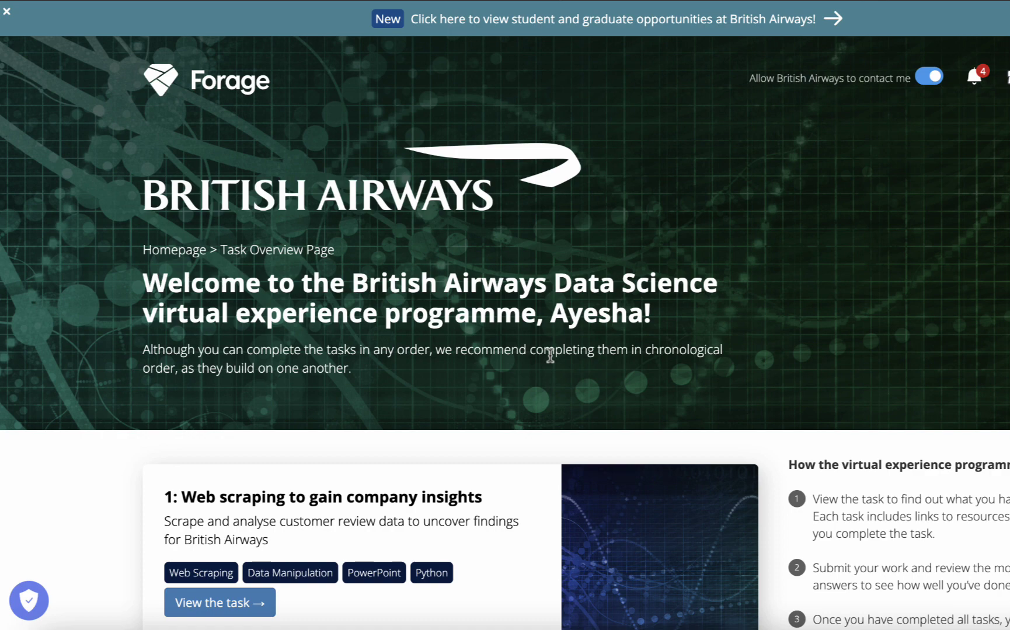
{"action": "scroll", "coordinate": [550, 356], "scroll_direction": "down", "scroll_amount": 2}
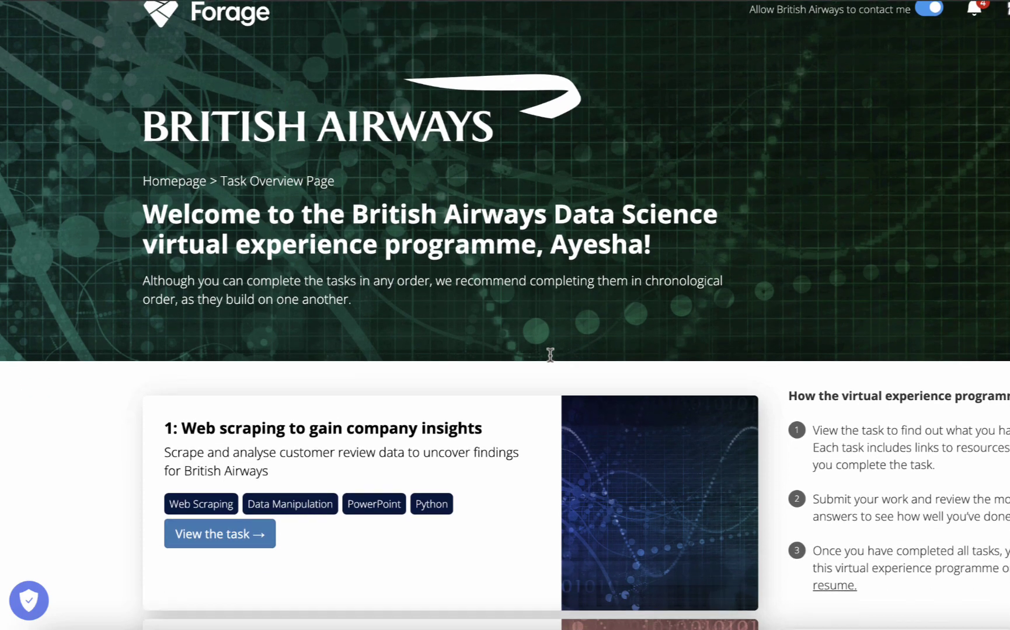
{"action": "scroll", "coordinate": [549, 354], "scroll_direction": "down", "scroll_amount": 4}
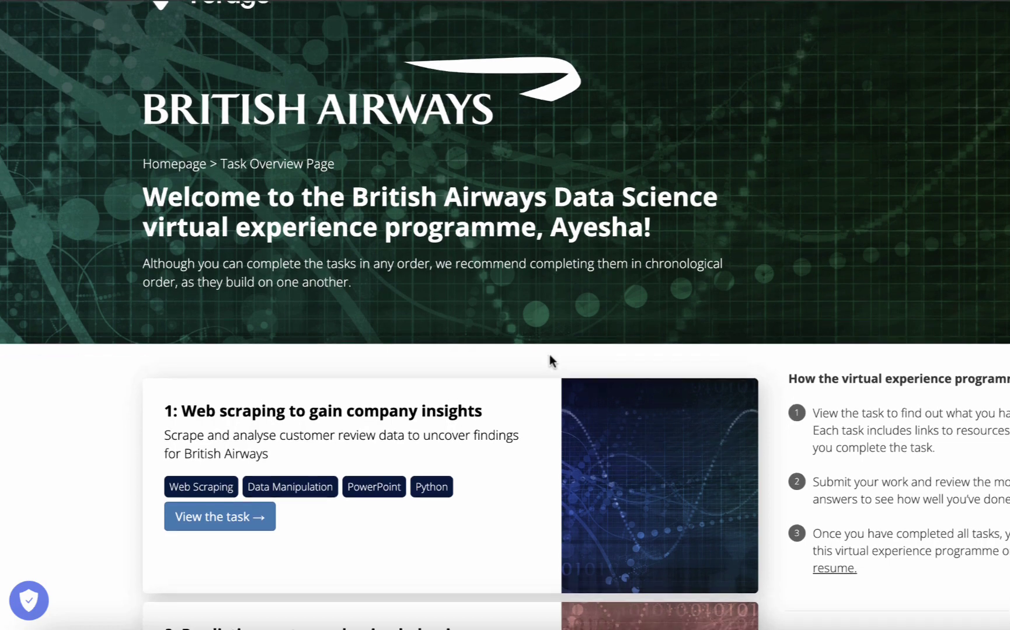
{"action": "scroll", "coordinate": [550, 353], "scroll_direction": "down", "scroll_amount": 4}
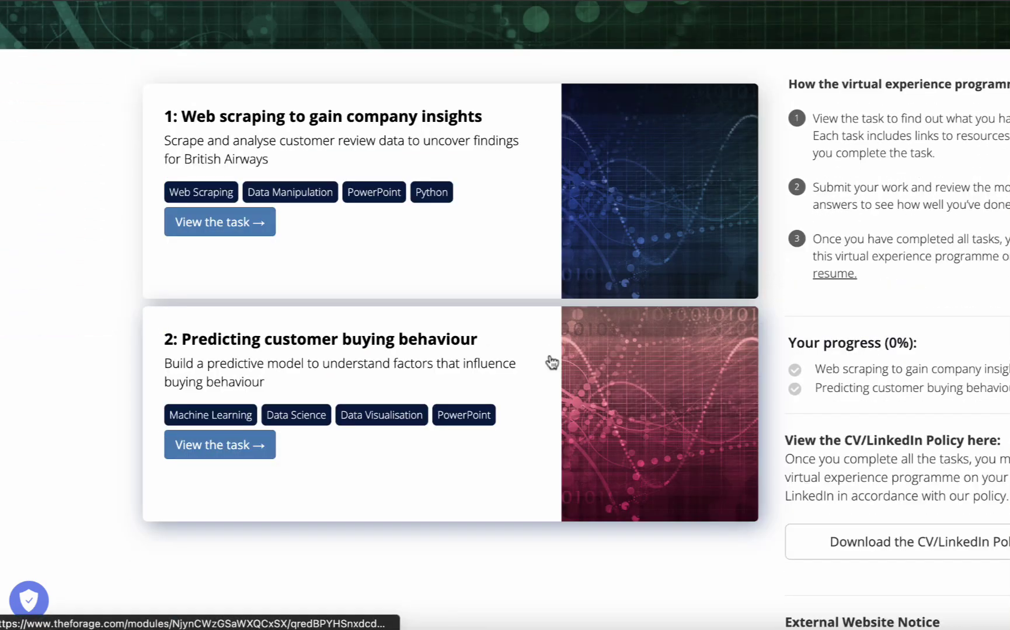